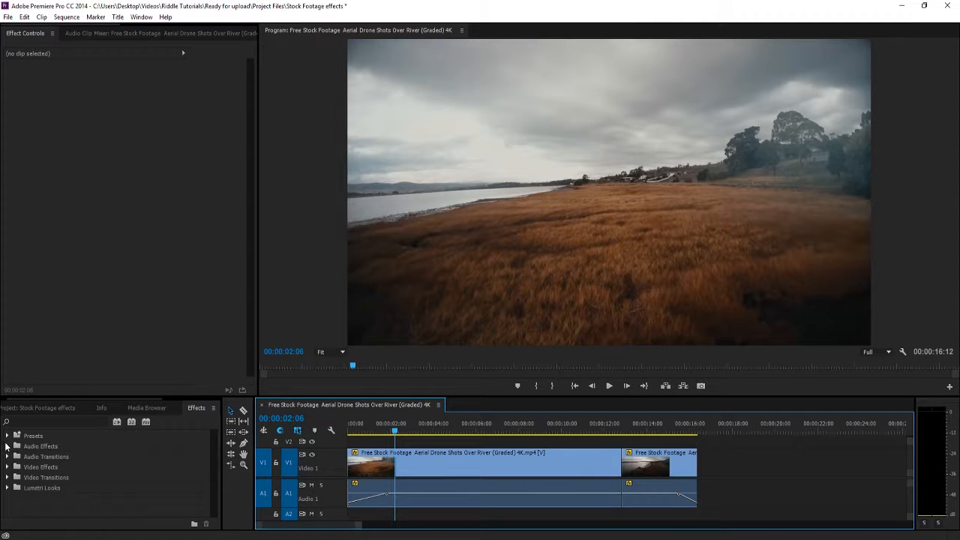
Open the Effects panel and browse the categories under Video Effects
{"action": "left_click", "coordinate": [85, 406]}
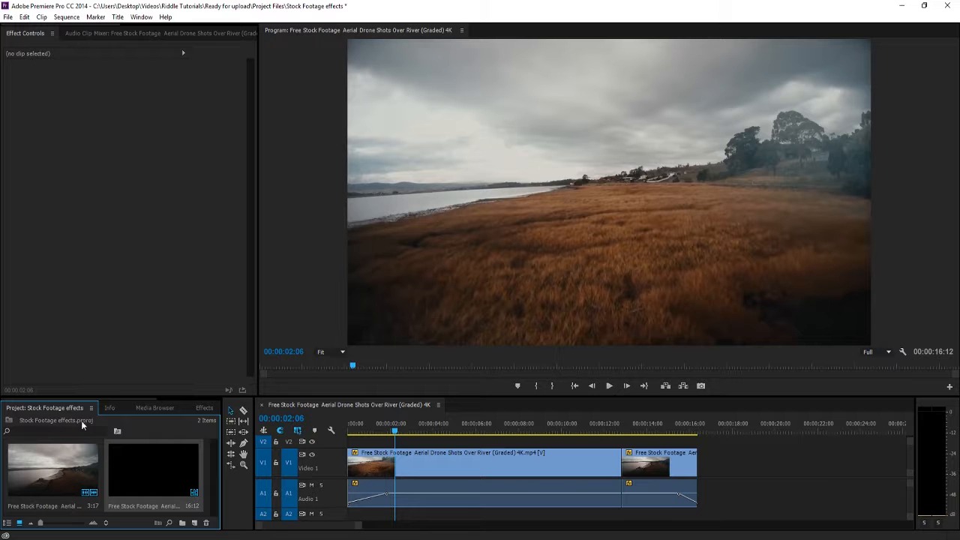
{"action": "left_click", "coordinate": [110, 407]}
{"action": "left_click", "coordinate": [157, 408]}
{"action": "left_click", "coordinate": [194, 408]}
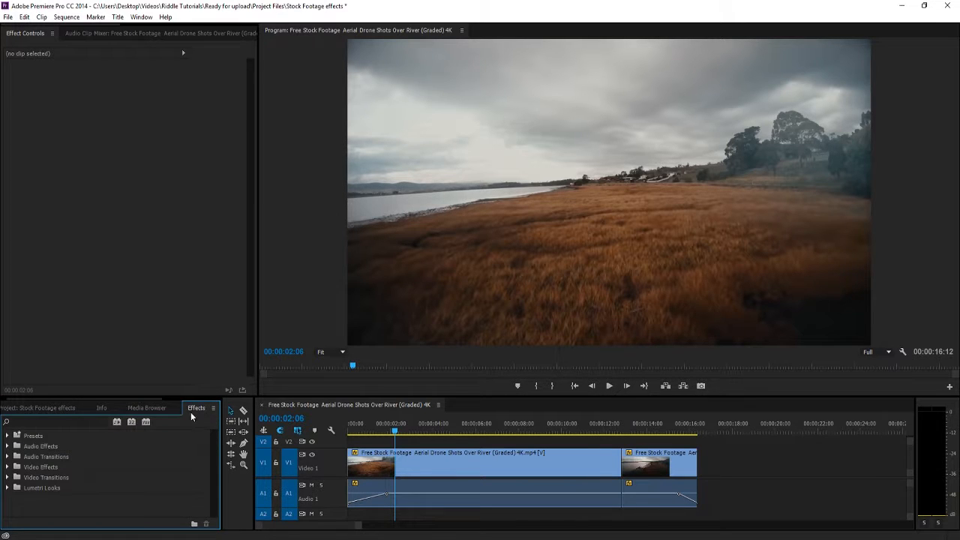
{"action": "left_click", "coordinate": [7, 467]}
{"action": "scroll", "coordinate": [26, 478], "scroll_direction": "down", "scroll_amount": 3}
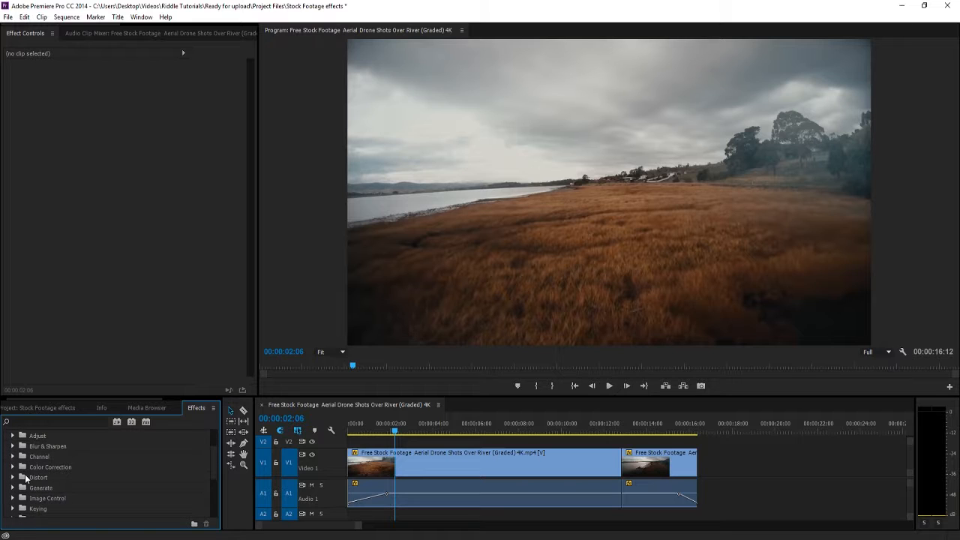
{"action": "scroll", "coordinate": [25, 477], "scroll_direction": "down", "scroll_amount": 5}
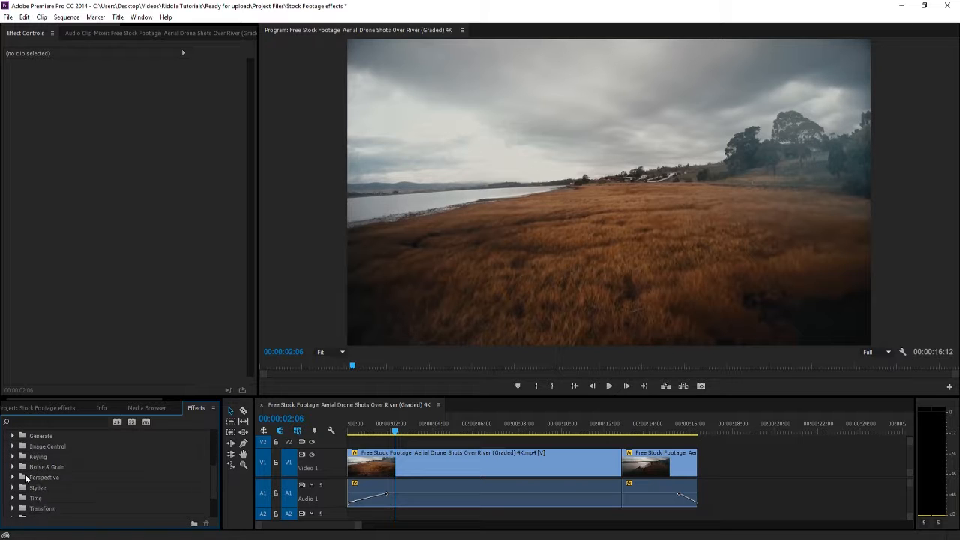
{"action": "scroll", "coordinate": [26, 477], "scroll_direction": "down", "scroll_amount": 3}
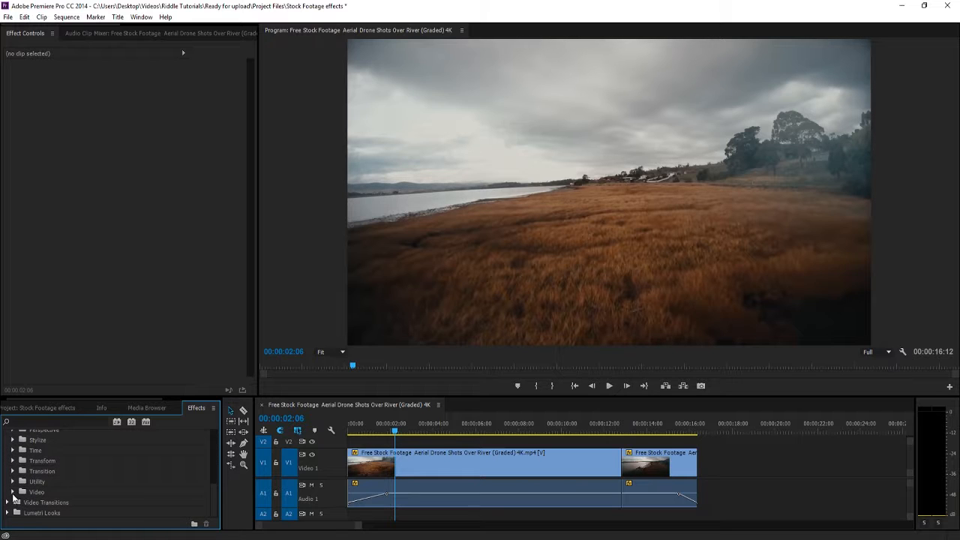
{"action": "scroll", "coordinate": [13, 495], "scroll_direction": "down", "scroll_amount": 2}
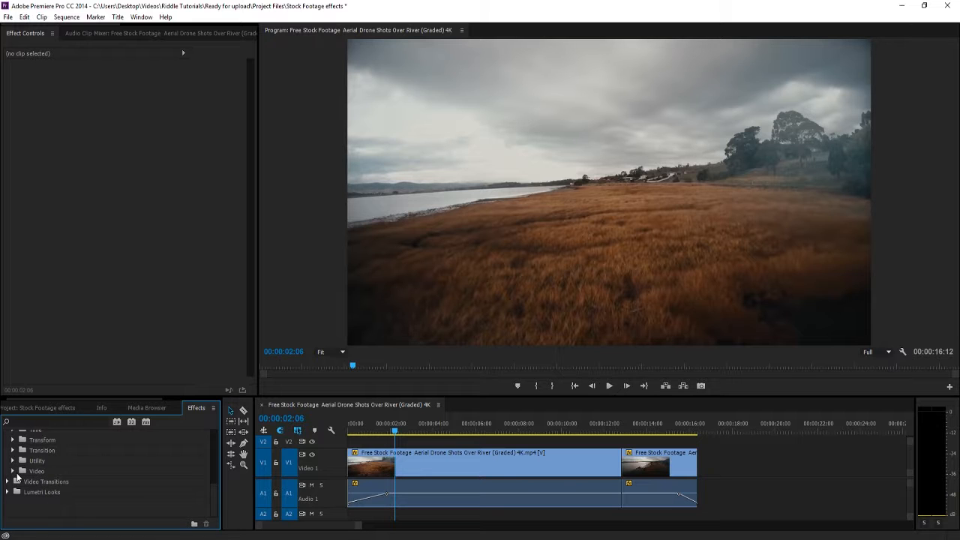
{"action": "scroll", "coordinate": [16, 477], "scroll_direction": "up", "scroll_amount": 9}
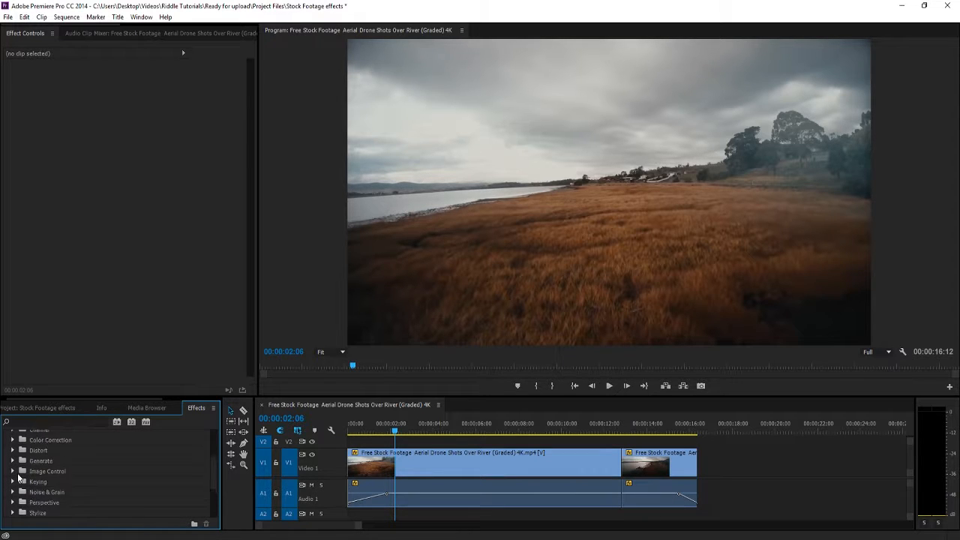
{"action": "scroll", "coordinate": [18, 478], "scroll_direction": "up", "scroll_amount": 4}
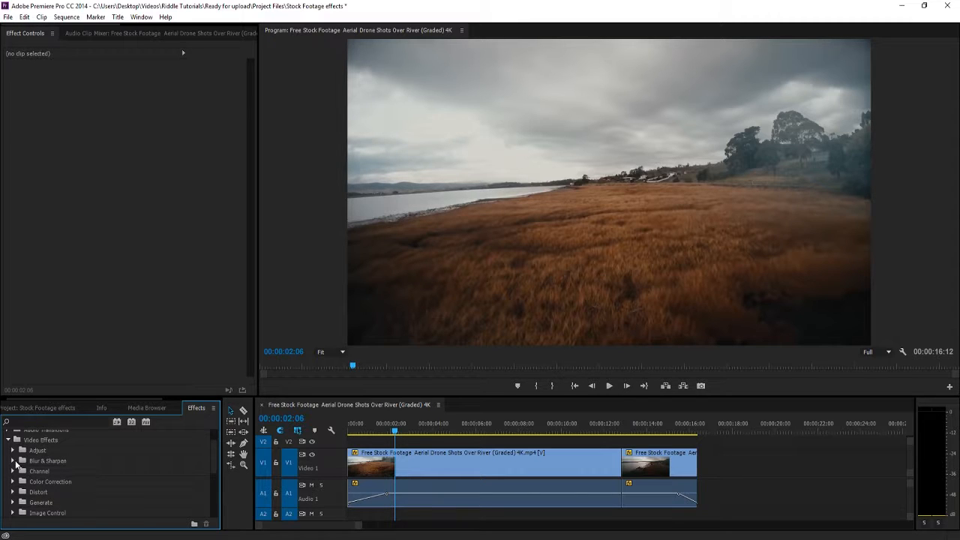
Expand the Blur & Sharpen effects category and enlarge the lower panel area
{"action": "left_click", "coordinate": [12, 460]}
{"action": "scroll", "coordinate": [53, 467], "scroll_direction": "down", "scroll_amount": 5}
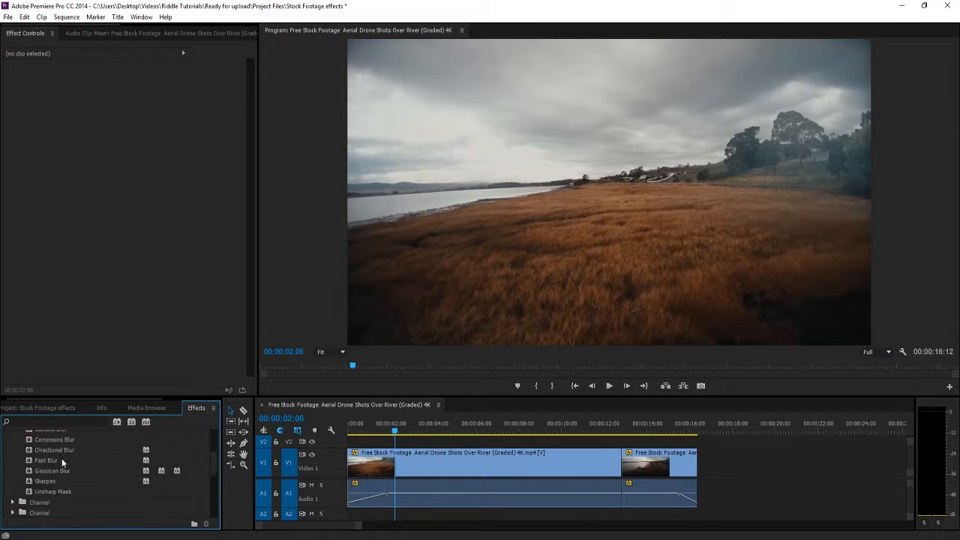
{"action": "scroll", "coordinate": [62, 463], "scroll_direction": "down", "scroll_amount": 1}
{"action": "left_click_drag", "start_coordinate": [72, 397], "coordinate": [71, 323]}
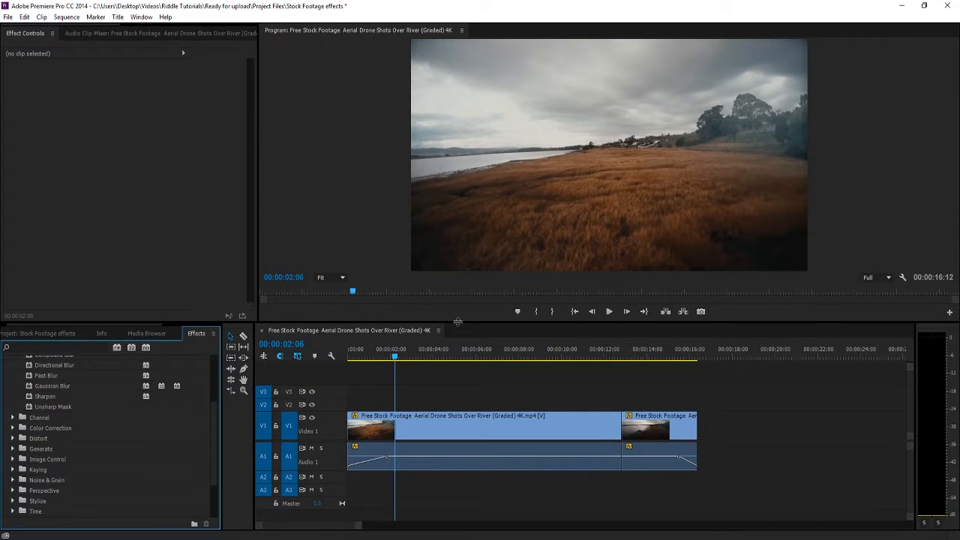
{"action": "left_click_drag", "start_coordinate": [458, 321], "coordinate": [168, 350]}
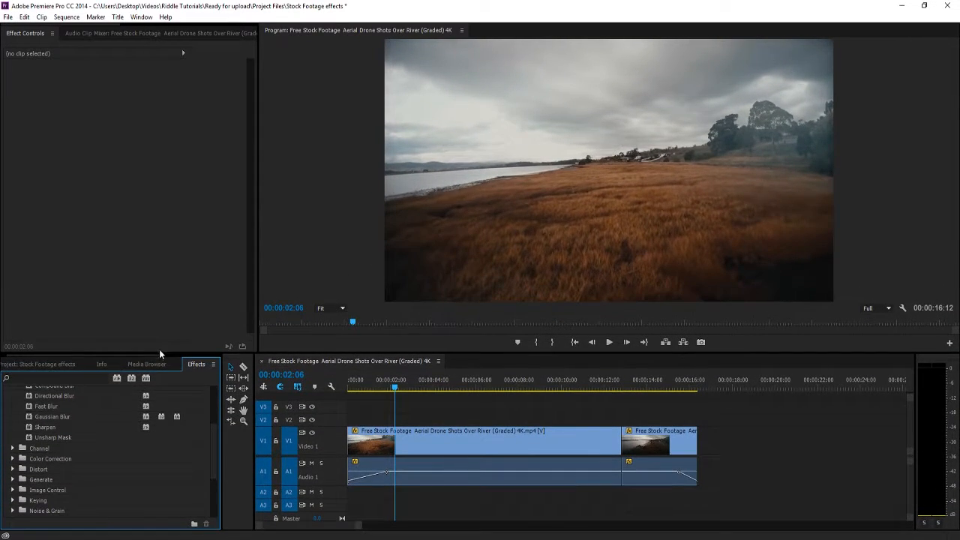
{"action": "scroll", "coordinate": [78, 448], "scroll_direction": "up", "scroll_amount": 5}
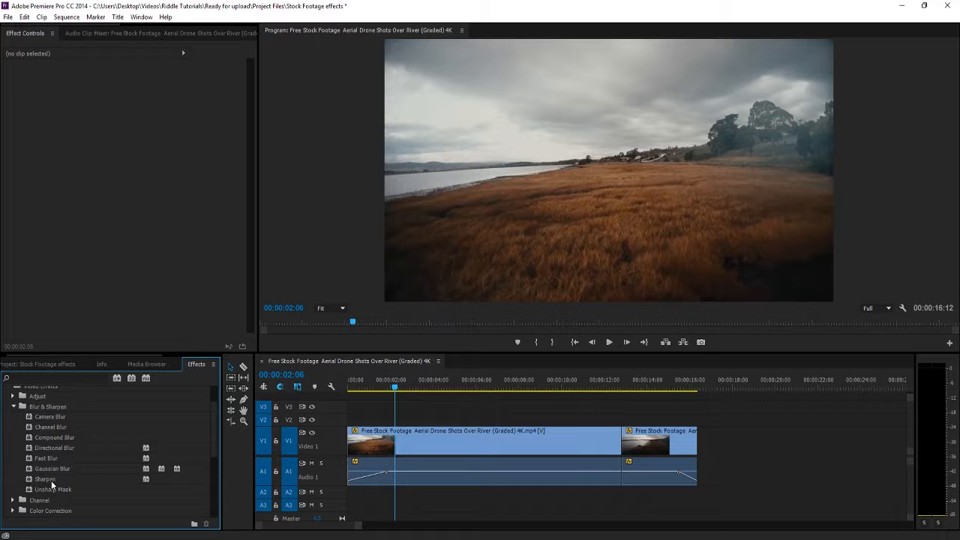
Apply the Sharpen effect to the first drone clip and set its Sharpen Amount to 72
{"action": "left_click_drag", "start_coordinate": [51, 485], "coordinate": [430, 454]}
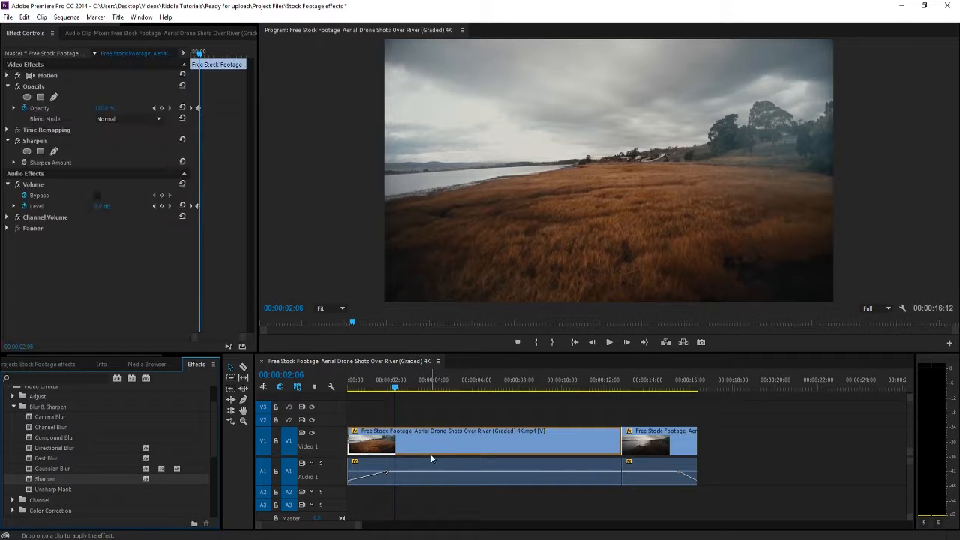
{"action": "left_click", "coordinate": [430, 454]}
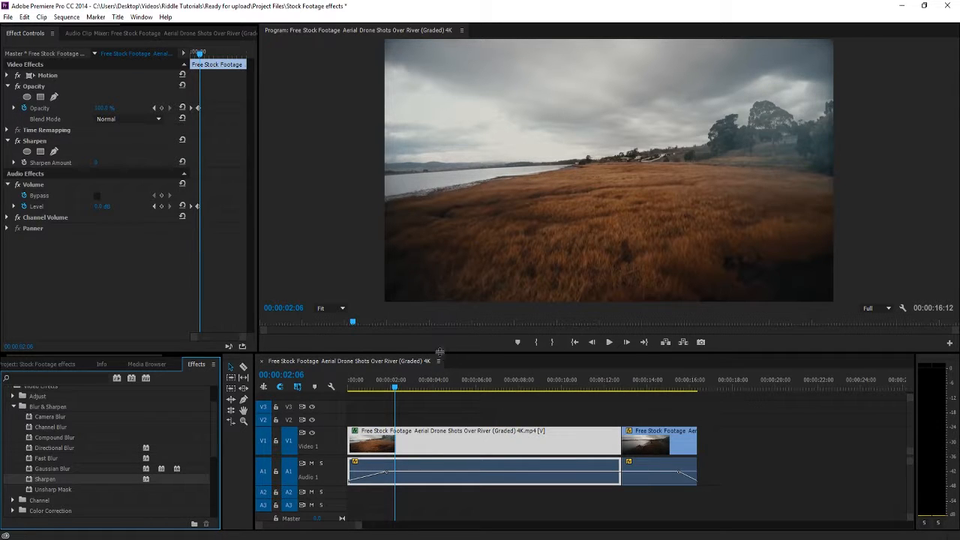
{"action": "left_click_drag", "start_coordinate": [436, 352], "coordinate": [436, 447]}
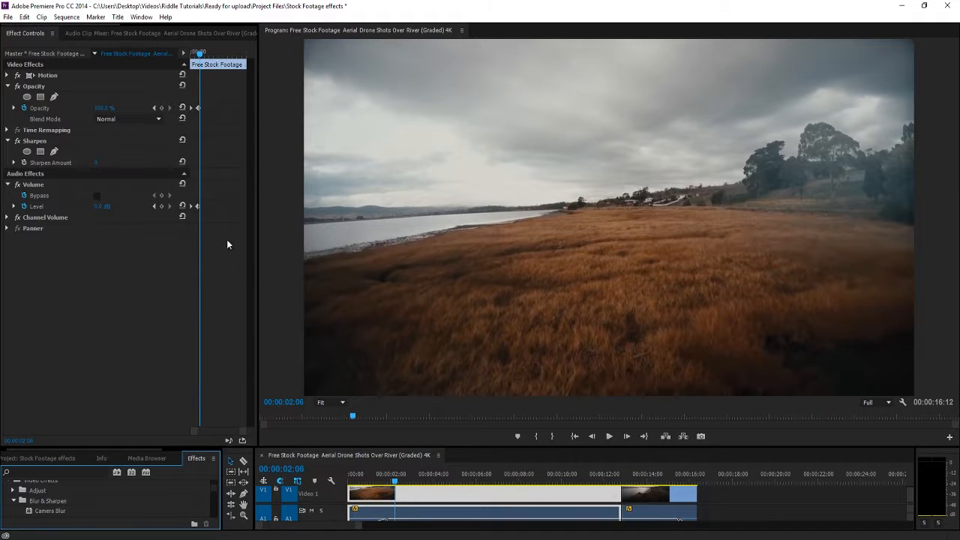
{"action": "left_click", "coordinate": [8, 87]}
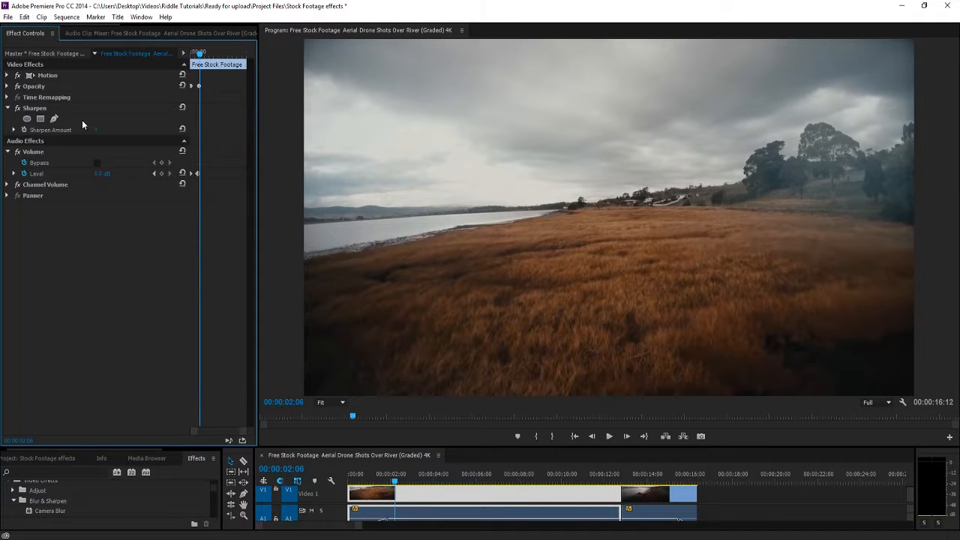
{"action": "left_click", "coordinate": [102, 130]}
{"action": "left_click", "coordinate": [115, 240]}
{"action": "mouse_move", "coordinate": [96, 131]}
{"action": "left_mouse_down"}
{"action": "mouse_move", "coordinate": [412, 130]}
{"action": "mouse_move", "coordinate": [105, 131]}
{"action": "left_mouse_up"}
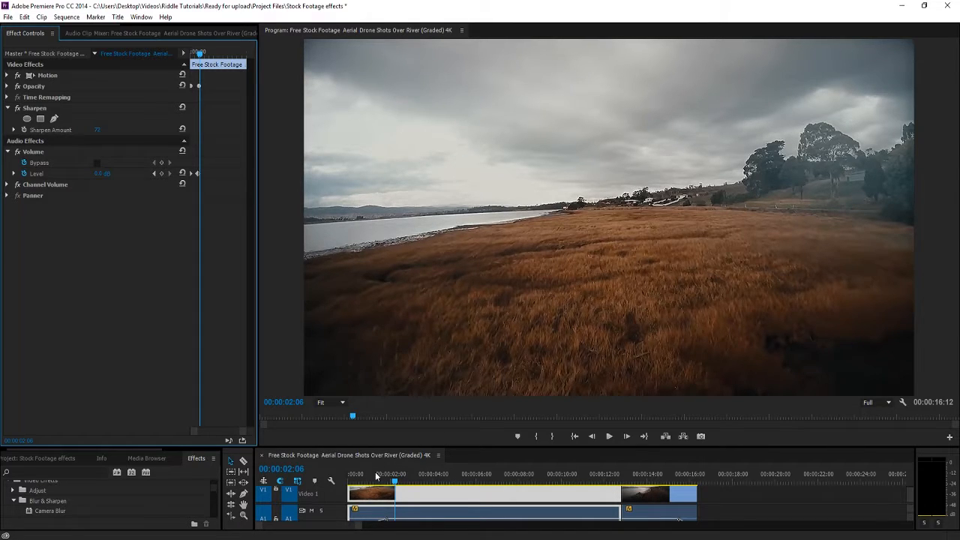
Start keyframing the Sharpen Amount at 00:00:03:16 after previewing the clip
{"action": "key", "text": "Home"}
{"action": "key", "text": "space"}
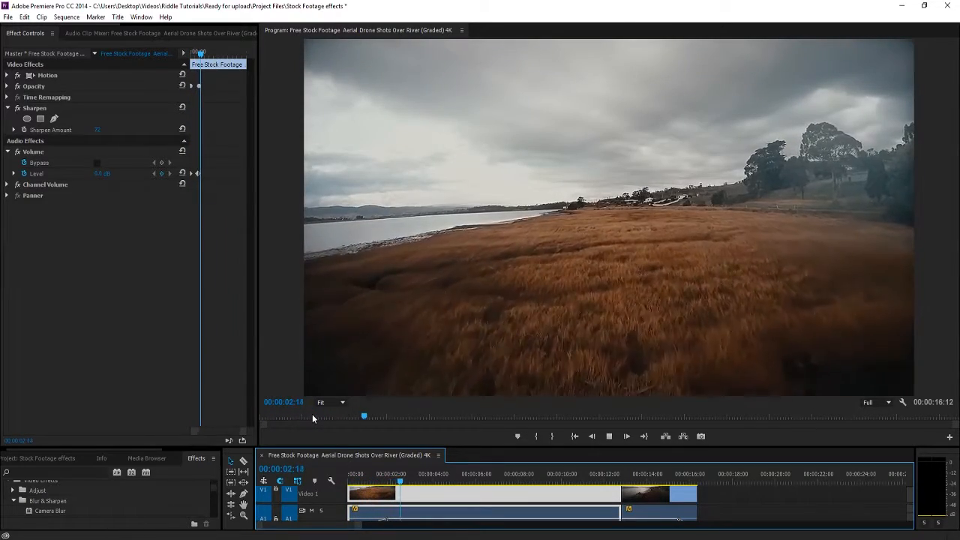
{"action": "left_click", "coordinate": [429, 477]}
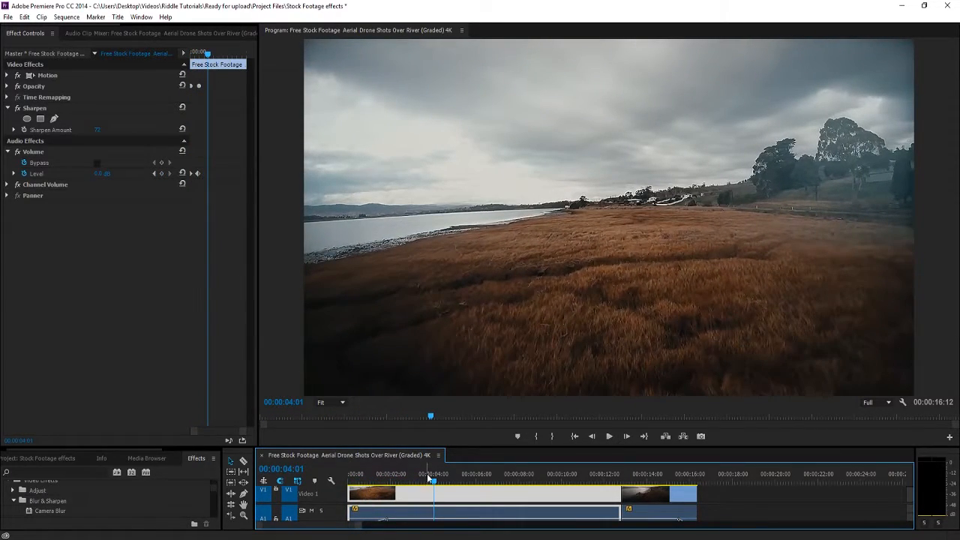
{"action": "left_click_drag", "start_coordinate": [428, 476], "coordinate": [423, 476]}
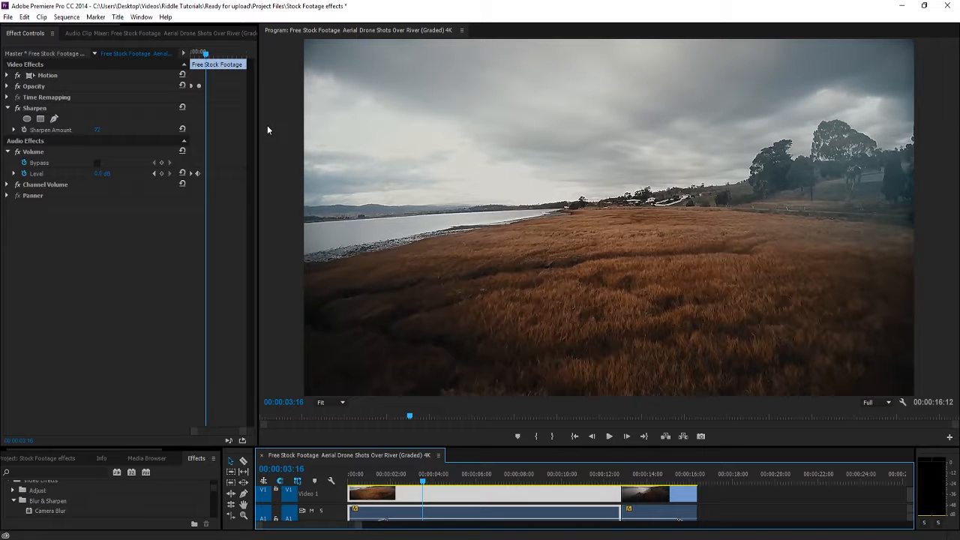
{"action": "left_click", "coordinate": [25, 130]}
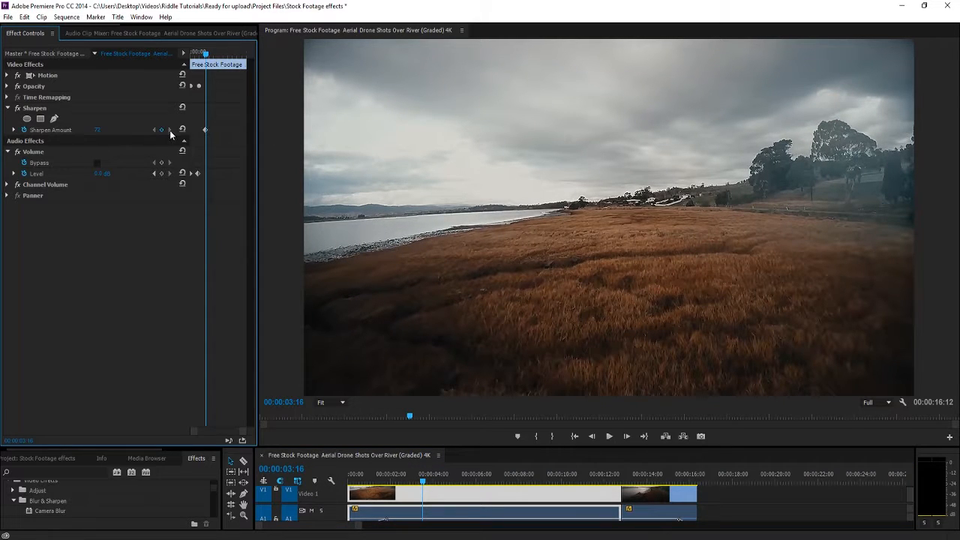
Add a Sharpen Amount keyframe at 00:00:08:29 with the value set to 0
{"action": "left_click_drag", "start_coordinate": [207, 57], "coordinate": [230, 64]}
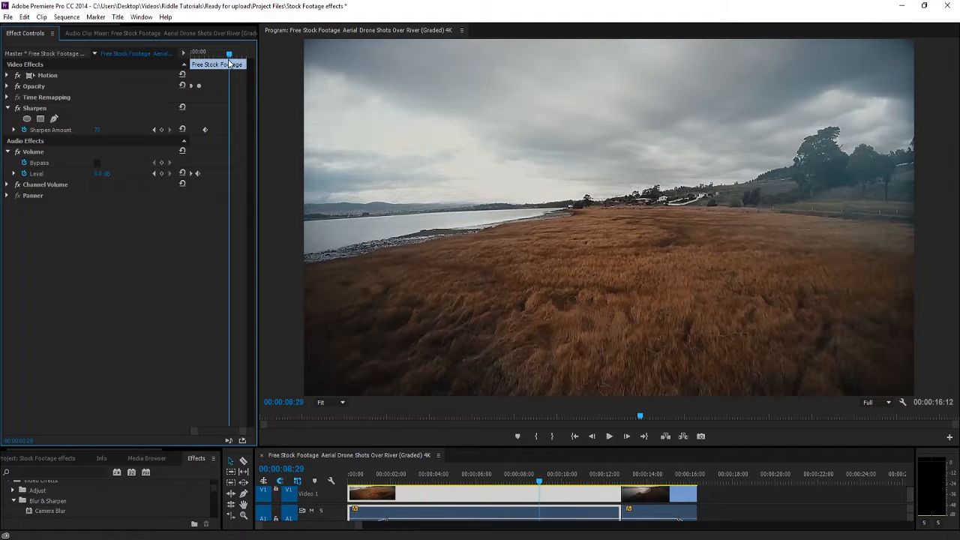
{"action": "left_click", "coordinate": [162, 130]}
{"action": "left_click_drag", "start_coordinate": [98, 130], "coordinate": [75, 130]}
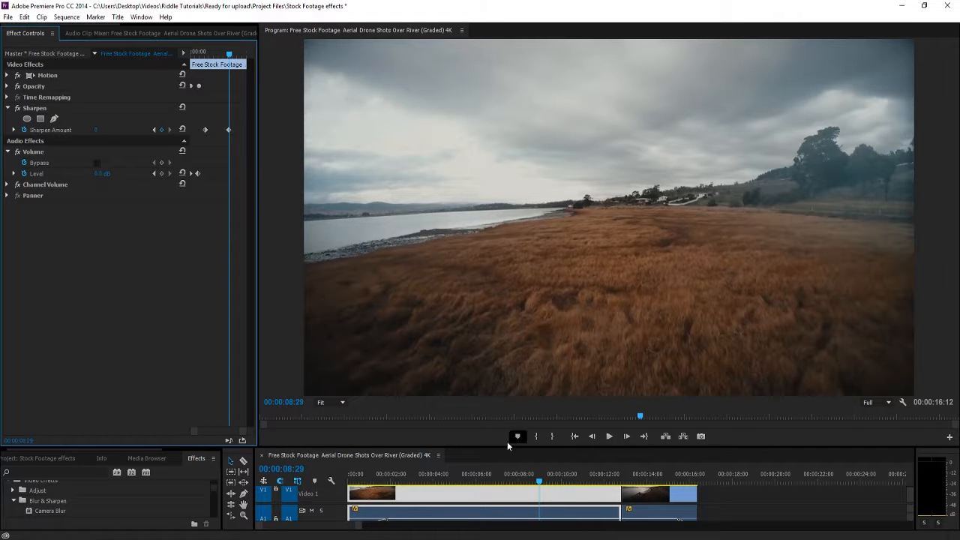
Play the sequence from the start to preview the sharpen animation
{"action": "left_click", "coordinate": [357, 474]}
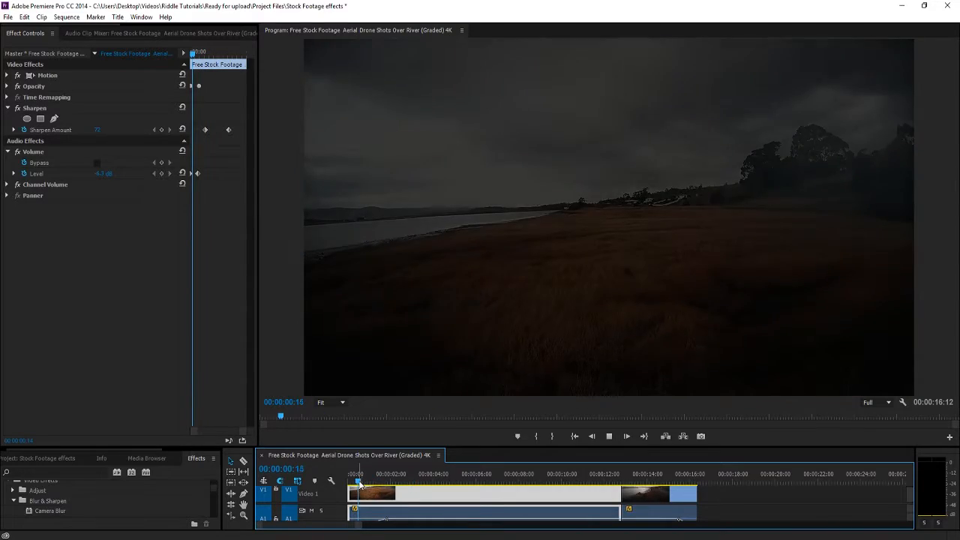
{"action": "key", "text": "space"}
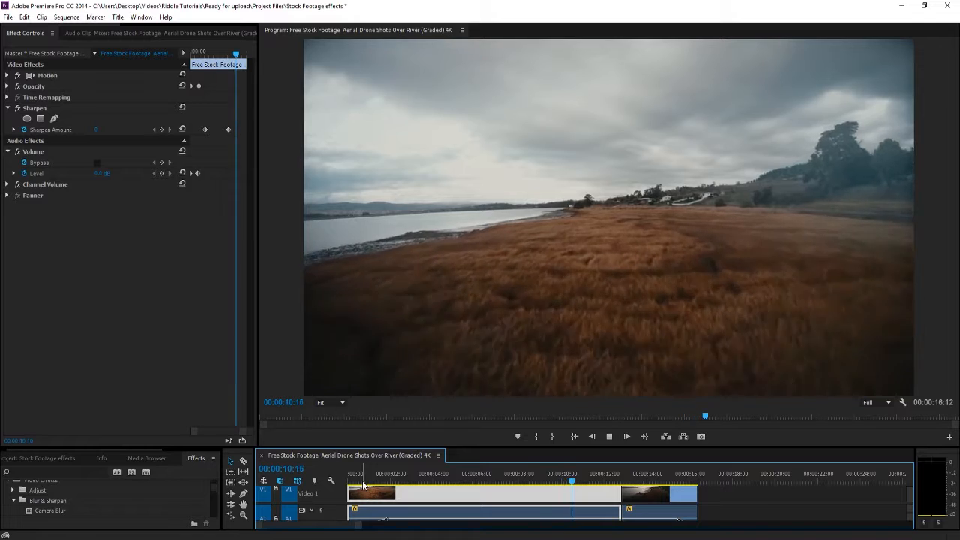
{"action": "key", "text": "space"}
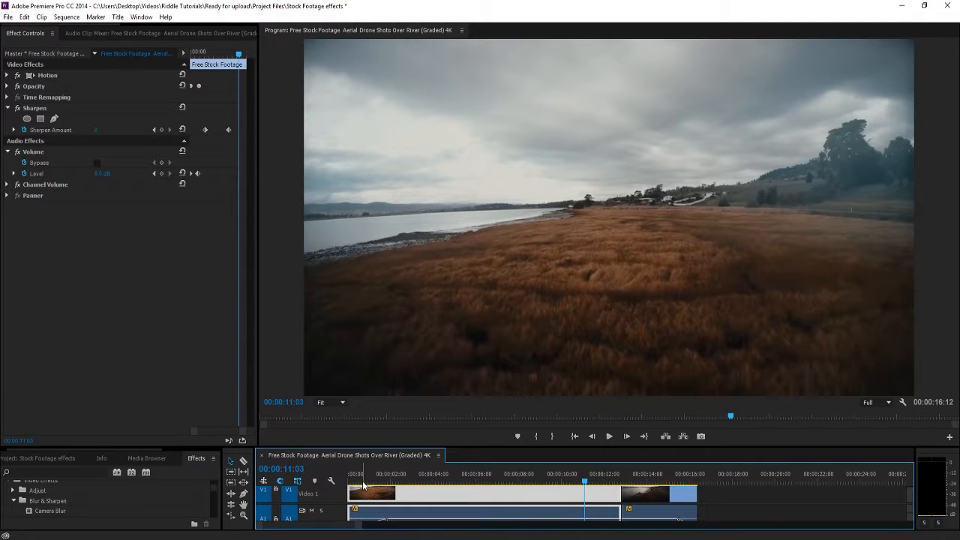
Set the Sharpen Amount to 56 at 00:00:04:10
{"action": "left_click", "coordinate": [440, 476]}
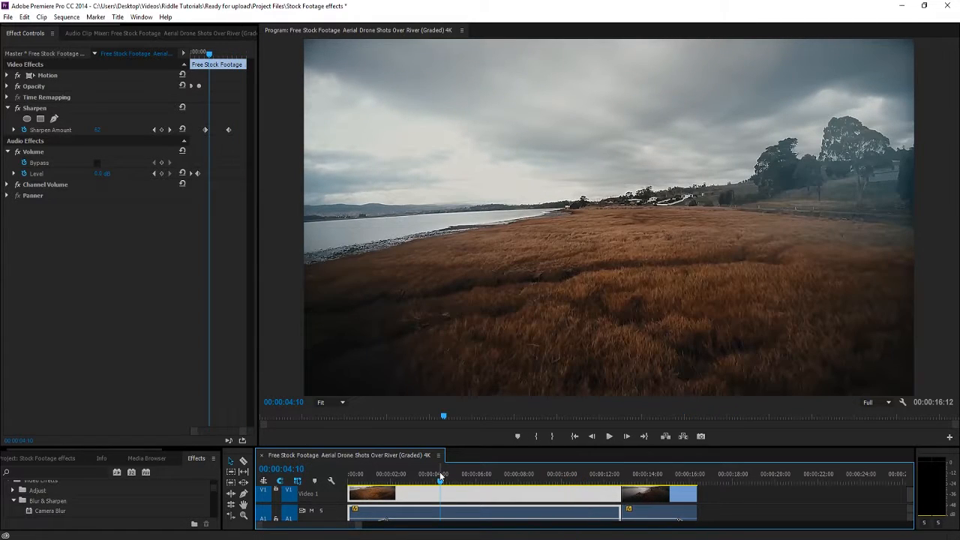
{"action": "left_click", "coordinate": [228, 131]}
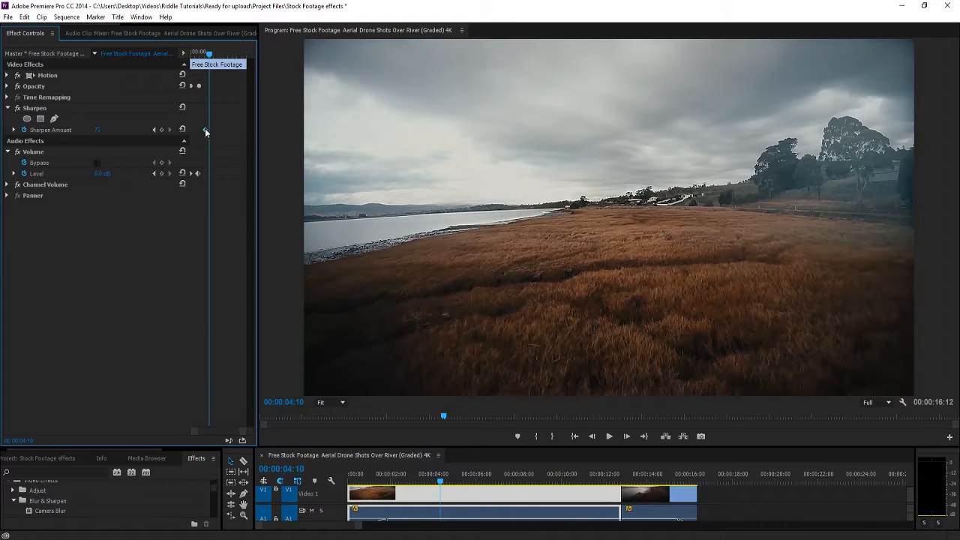
{"action": "left_click", "coordinate": [103, 130]}
{"action": "type", "text": "56"}
{"action": "key", "text": "Return"}
Move to 00:00:02:14 and re-enter the Sharpen Amount value there
{"action": "left_click_drag", "start_coordinate": [431, 481], "coordinate": [400, 480]}
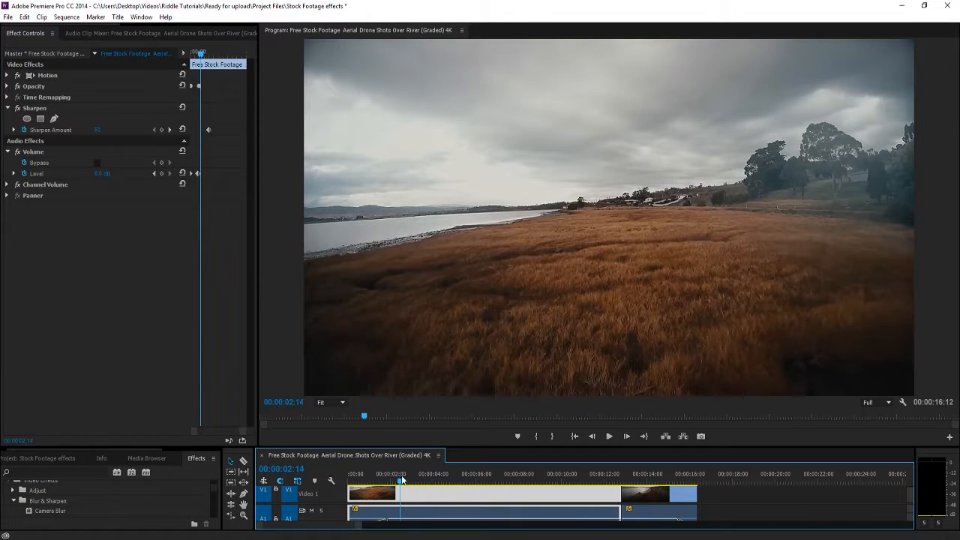
{"action": "left_click", "coordinate": [113, 131]}
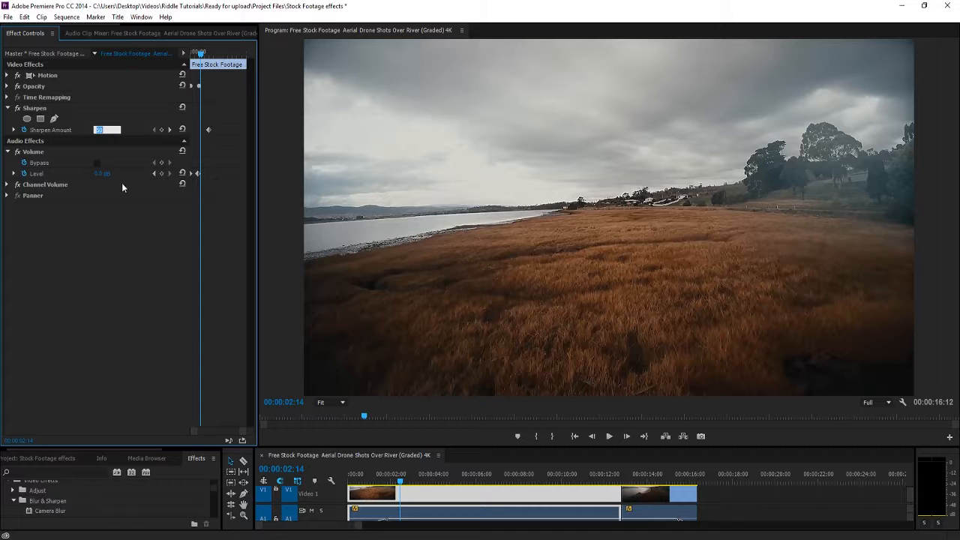
{"action": "key", "text": "Return"}
Remove the Sharpen effect from the clip
{"action": "left_click_drag", "start_coordinate": [105, 448], "coordinate": [110, 383]}
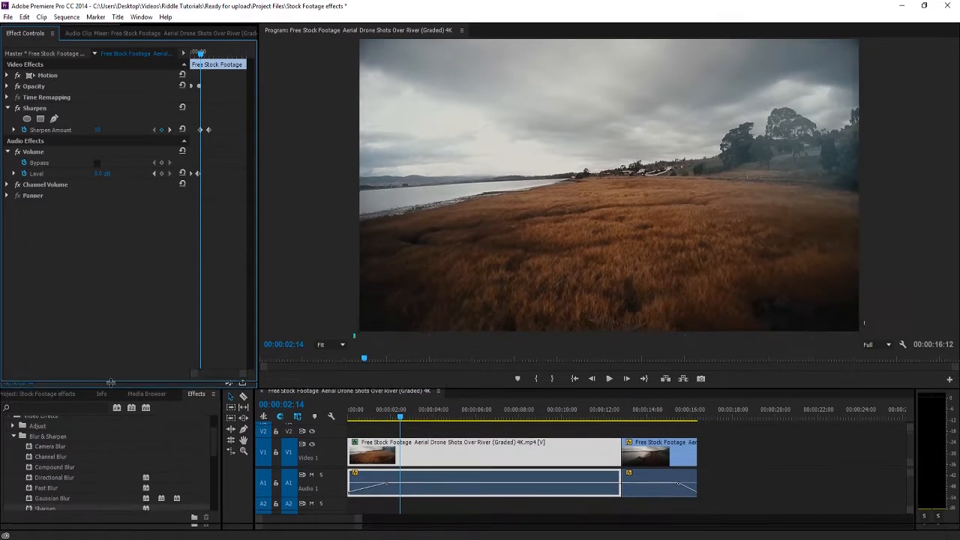
{"action": "scroll", "coordinate": [70, 447], "scroll_direction": "down", "scroll_amount": 2}
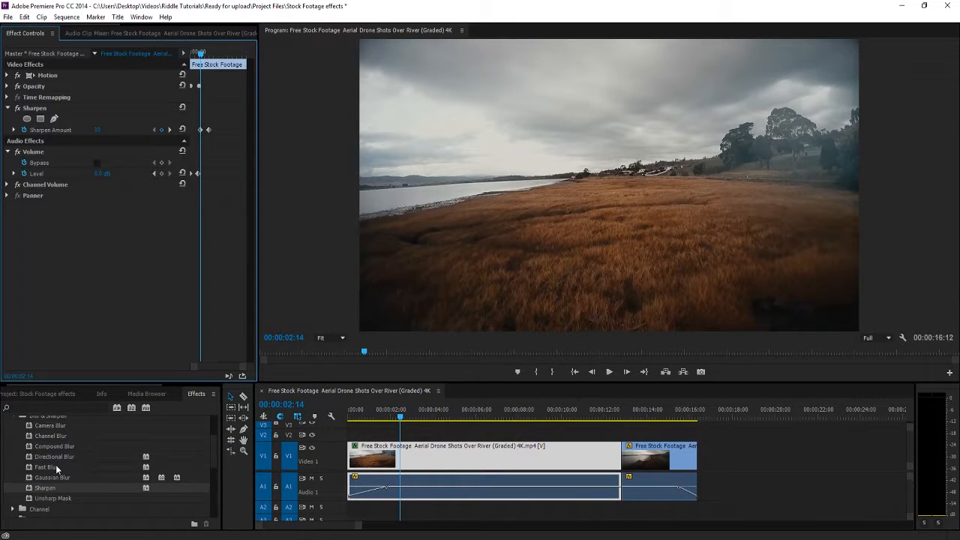
{"action": "left_click", "coordinate": [34, 111]}
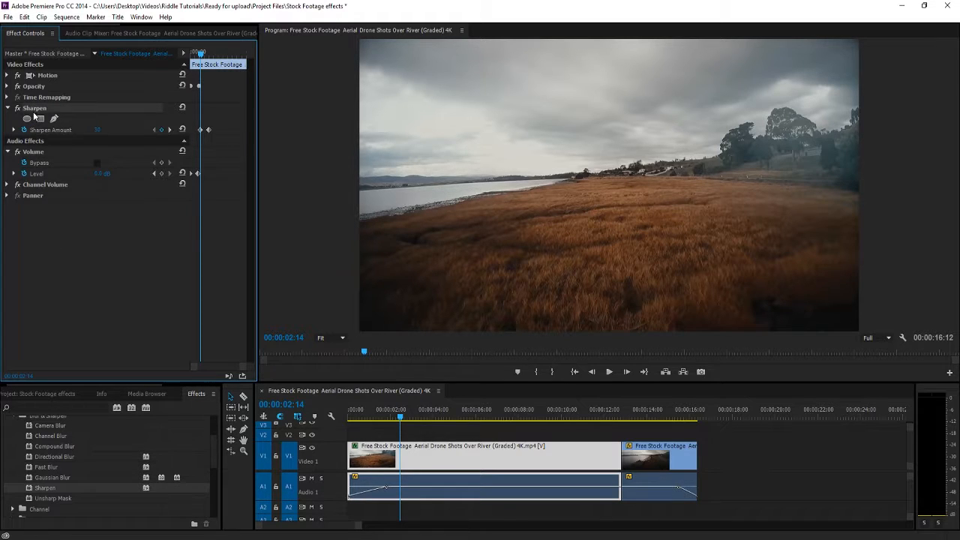
{"action": "key", "text": "Delete"}
{"action": "left_click", "coordinate": [7, 119]}
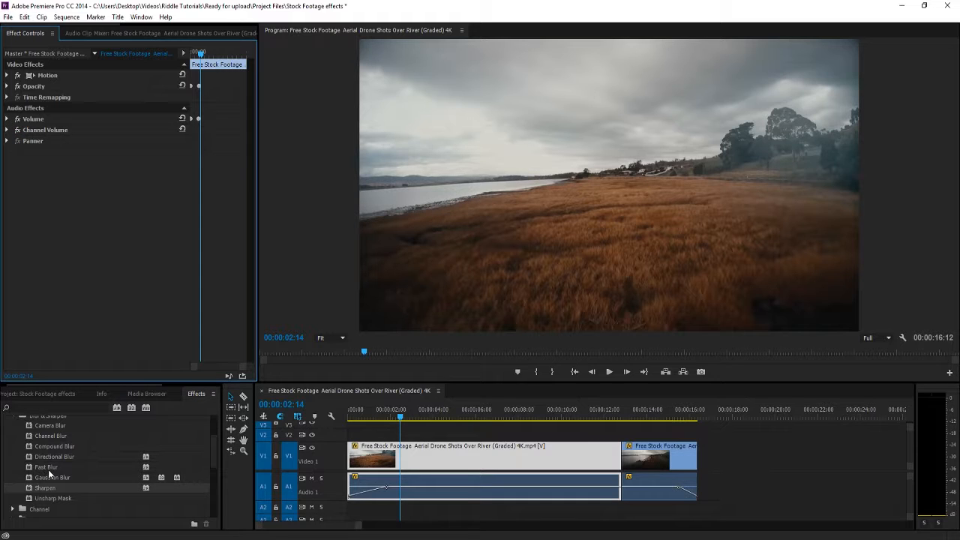
Apply the Camera Blur effect to the first drone clip
{"action": "scroll", "coordinate": [48, 470], "scroll_direction": "up", "scroll_amount": 1}
{"action": "left_click_drag", "start_coordinate": [62, 440], "coordinate": [413, 459]}
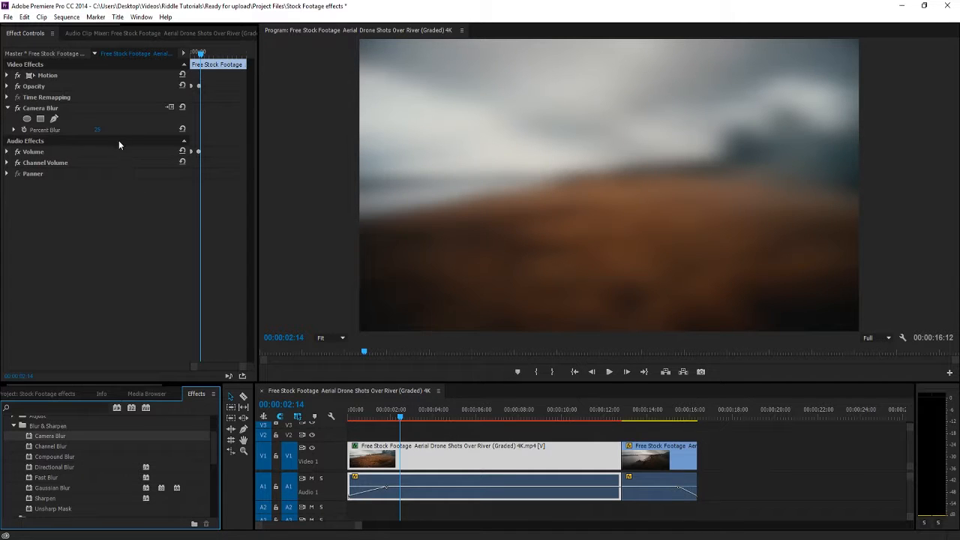
Lower the Camera Blur's Percent Blur, then delete the Camera Blur effect from the clip
{"action": "left_click", "coordinate": [93, 127]}
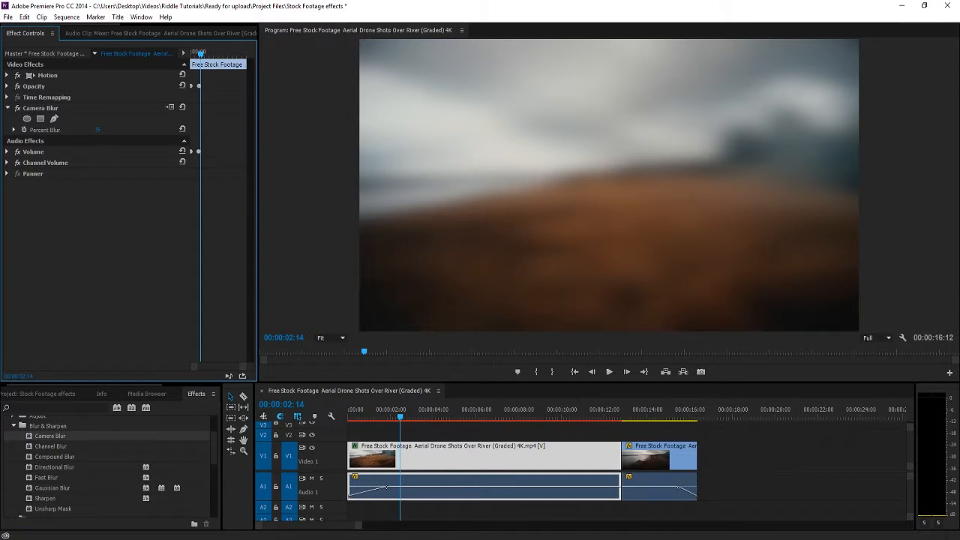
{"action": "mouse_move", "coordinate": [95, 129]}
{"action": "left_mouse_down"}
{"action": "mouse_move", "coordinate": [74, 129]}
{"action": "mouse_move", "coordinate": [120, 131]}
{"action": "mouse_move", "coordinate": [96, 130]}
{"action": "mouse_move", "coordinate": [104, 130]}
{"action": "left_mouse_up"}
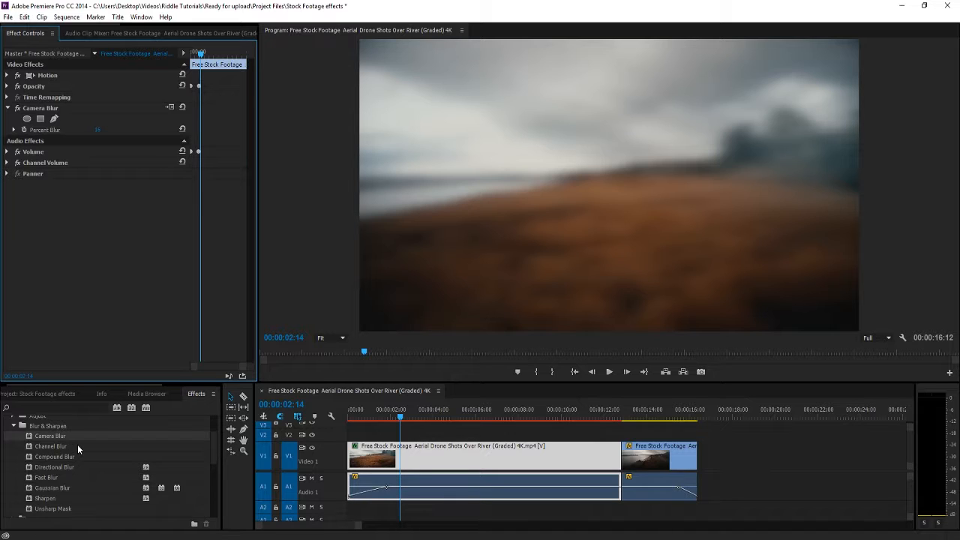
{"action": "left_click", "coordinate": [40, 108]}
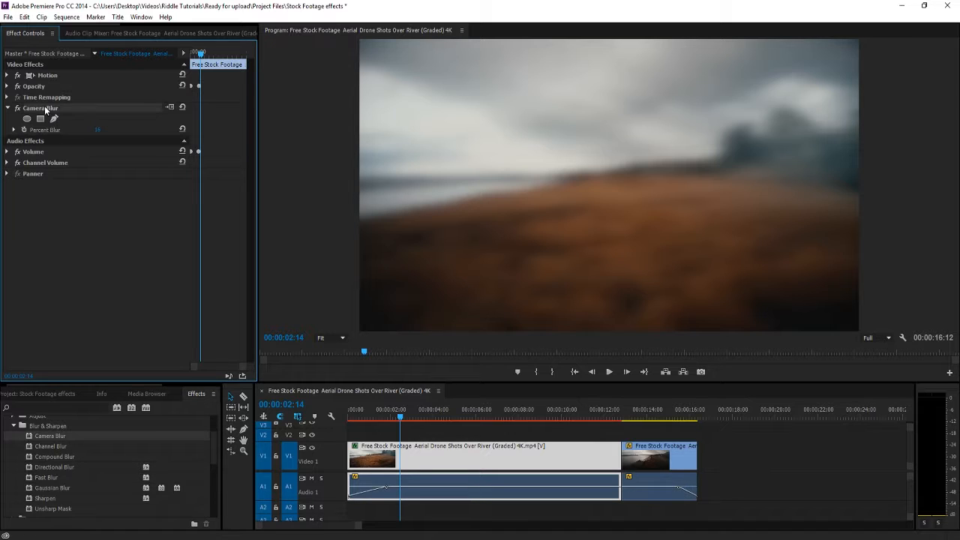
{"action": "key", "text": "Delete"}
Apply the Directional Blur effect to the first drone clip and adjust its Direction
{"action": "left_click_drag", "start_coordinate": [59, 468], "coordinate": [403, 466]}
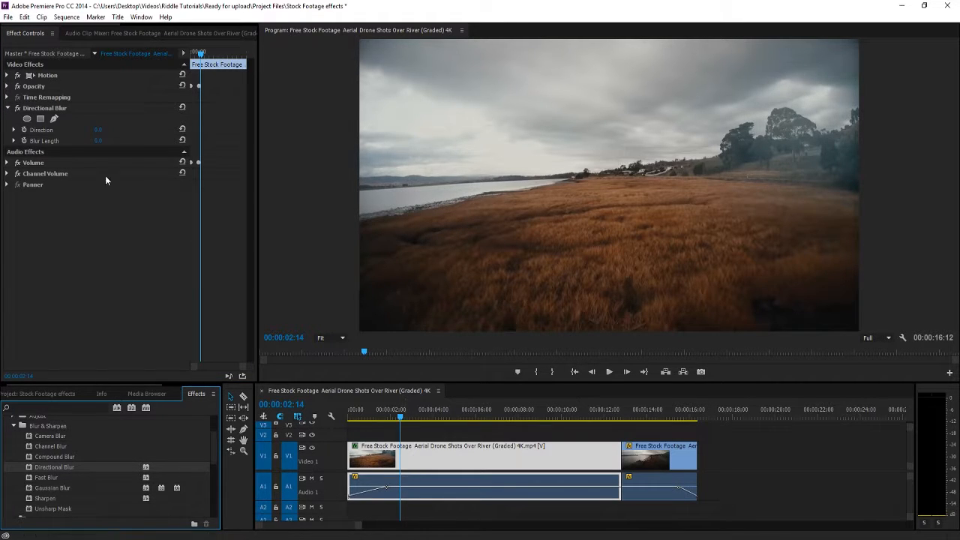
{"action": "left_click_drag", "start_coordinate": [98, 130], "coordinate": [71, 131]}
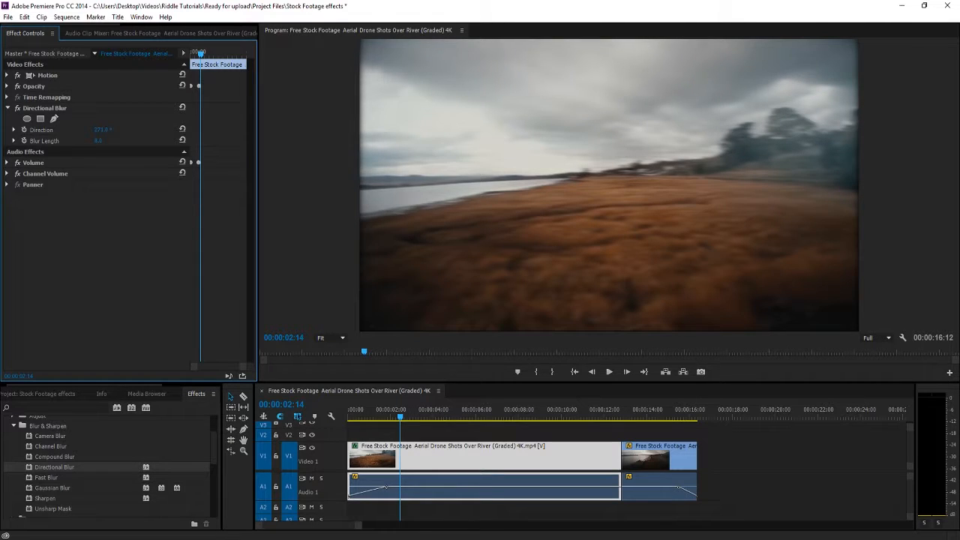
Add a four-point polygon mask to the Directional Blur and reshape it over the middle of the frame
{"action": "left_click", "coordinate": [40, 119]}
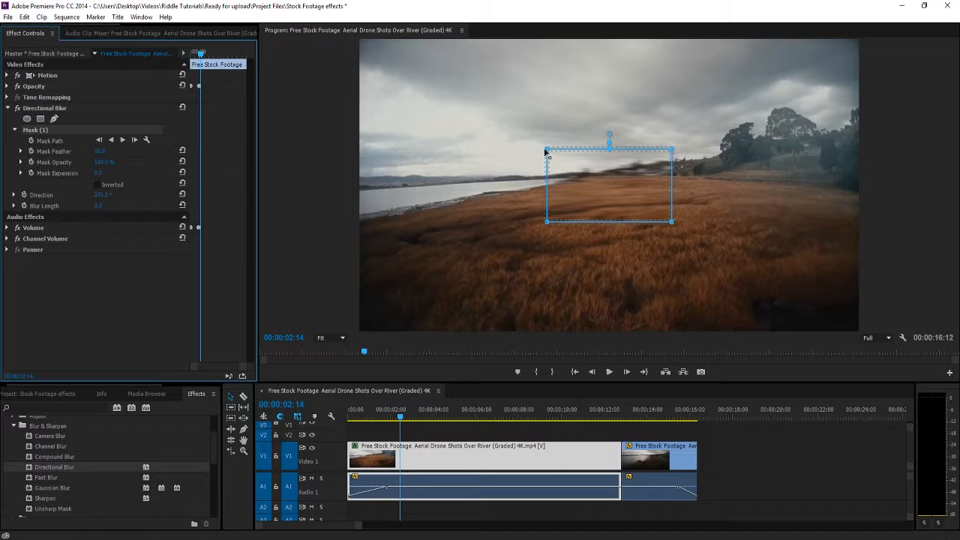
{"action": "left_click_drag", "start_coordinate": [548, 150], "coordinate": [516, 130]}
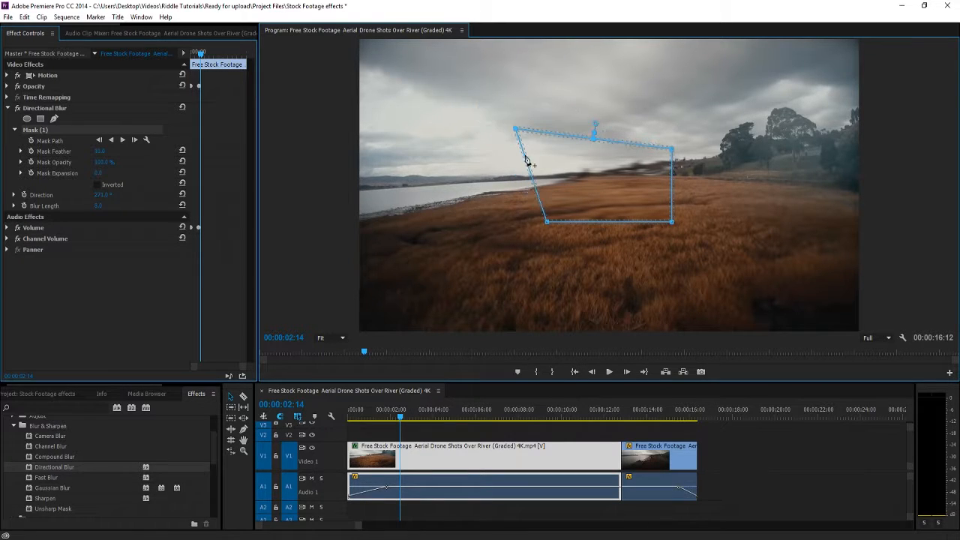
{"action": "left_click_drag", "start_coordinate": [547, 222], "coordinate": [490, 260]}
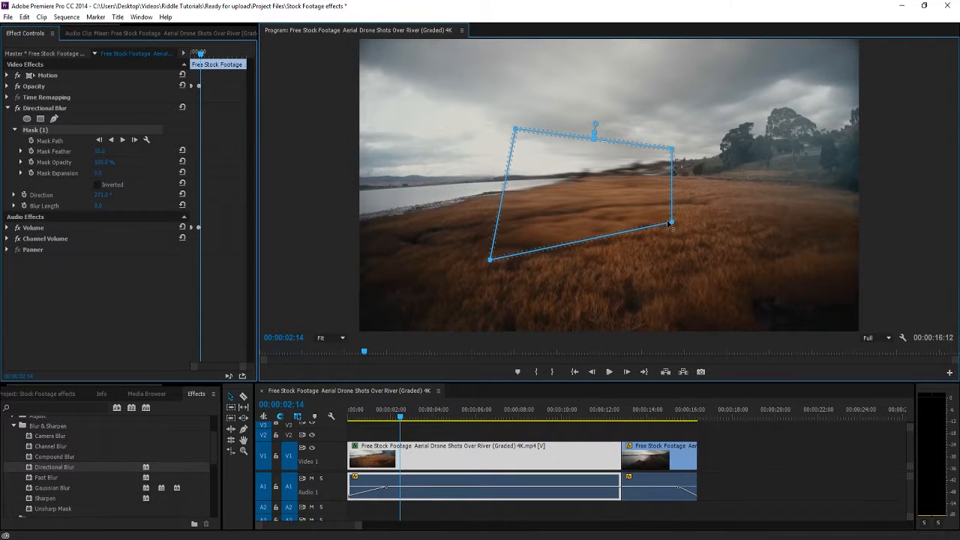
{"action": "left_click_drag", "start_coordinate": [671, 222], "coordinate": [704, 267]}
{"action": "left_click_drag", "start_coordinate": [675, 154], "coordinate": [705, 127]}
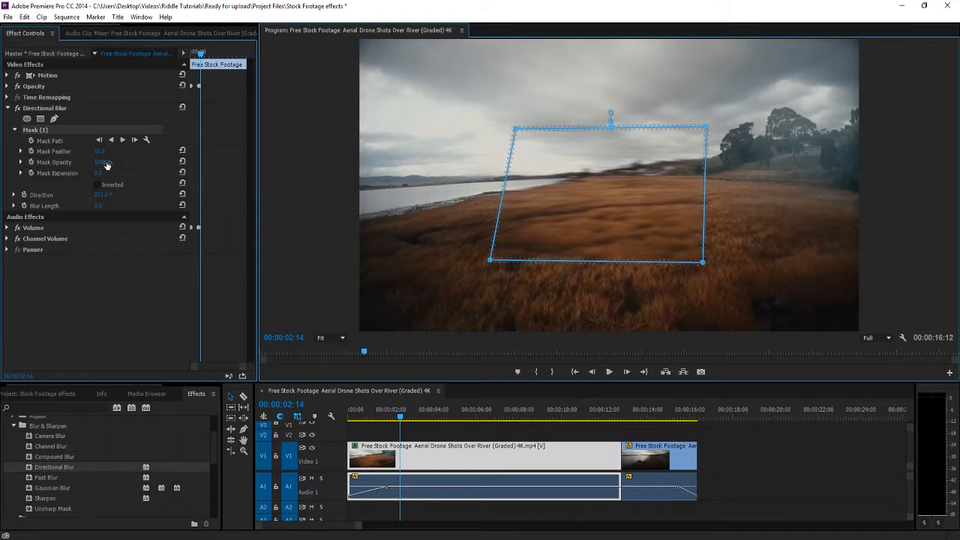
Adjust the Directional Blur's Blur Length and Direction, then delete the Directional Blur effect
{"action": "mouse_move", "coordinate": [98, 205]}
{"action": "left_mouse_down"}
{"action": "mouse_move", "coordinate": [150, 205]}
{"action": "mouse_move", "coordinate": [87, 206]}
{"action": "left_mouse_up"}
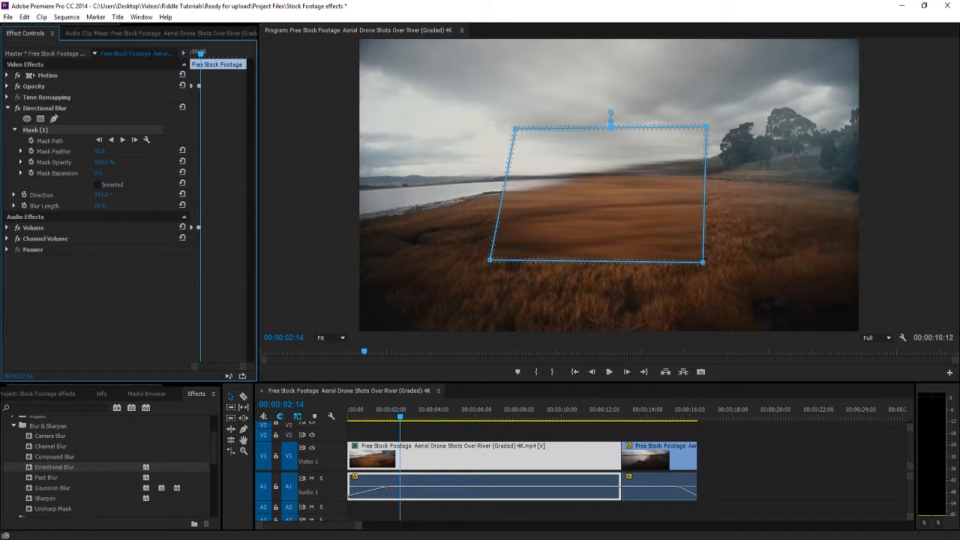
{"action": "mouse_move", "coordinate": [86, 205]}
{"action": "left_mouse_down"}
{"action": "mouse_move", "coordinate": [106, 205]}
{"action": "mouse_move", "coordinate": [100, 195]}
{"action": "mouse_move", "coordinate": [69, 195]}
{"action": "left_mouse_up"}
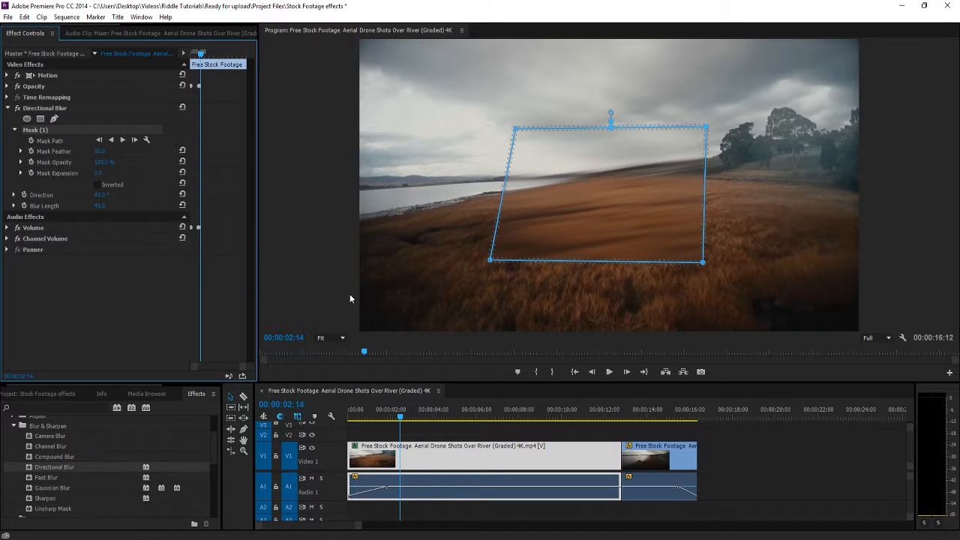
{"action": "left_click", "coordinate": [37, 110]}
{"action": "key", "text": "Delete"}
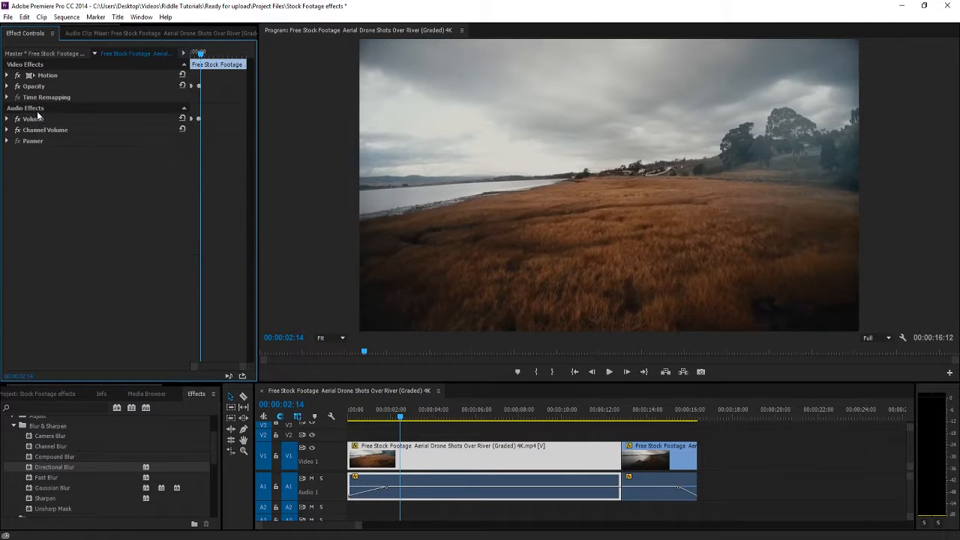
Apply Gaussian Blur to the first drone clip and scrub its Blurriness up and back down
{"action": "left_click_drag", "start_coordinate": [47, 487], "coordinate": [400, 463]}
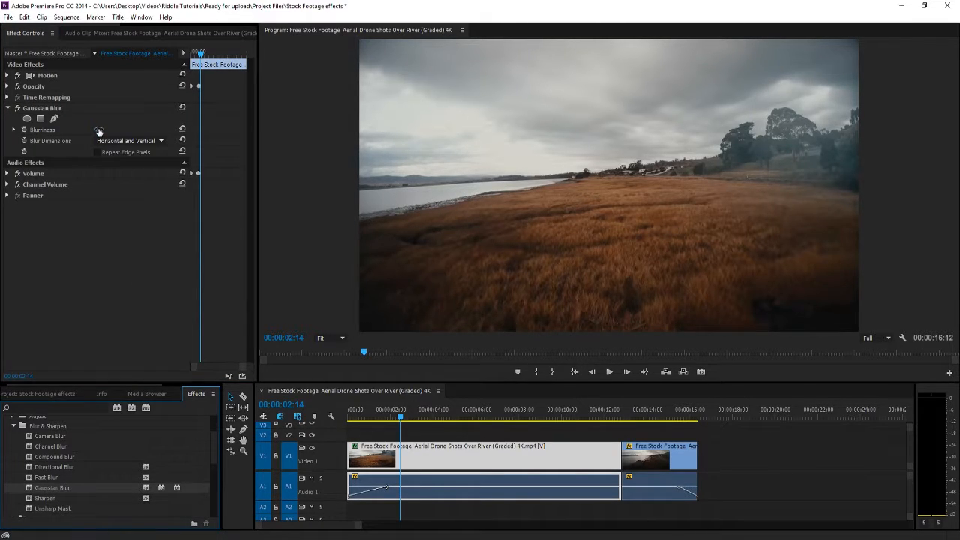
{"action": "left_click_drag", "start_coordinate": [99, 131], "coordinate": [149, 132]}
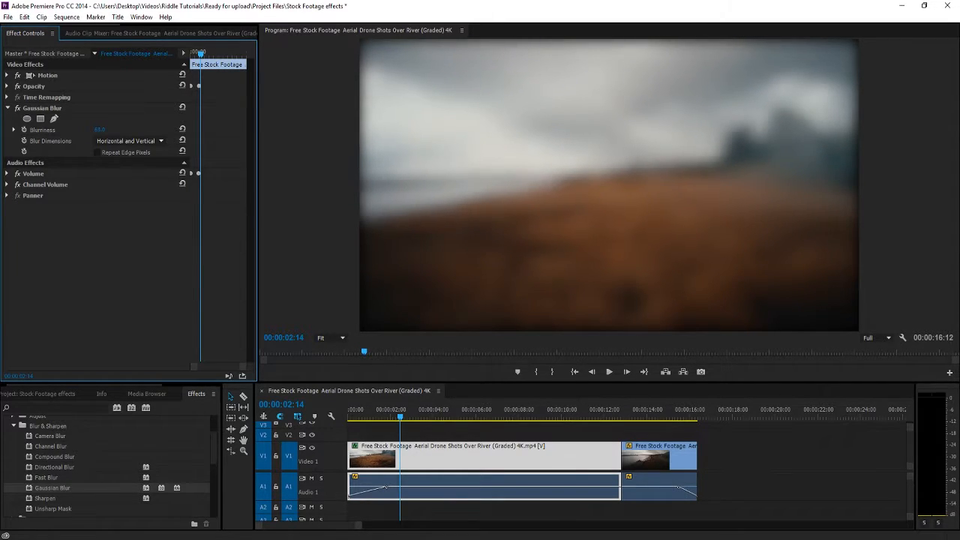
{"action": "left_click_drag", "start_coordinate": [144, 131], "coordinate": [107, 131]}
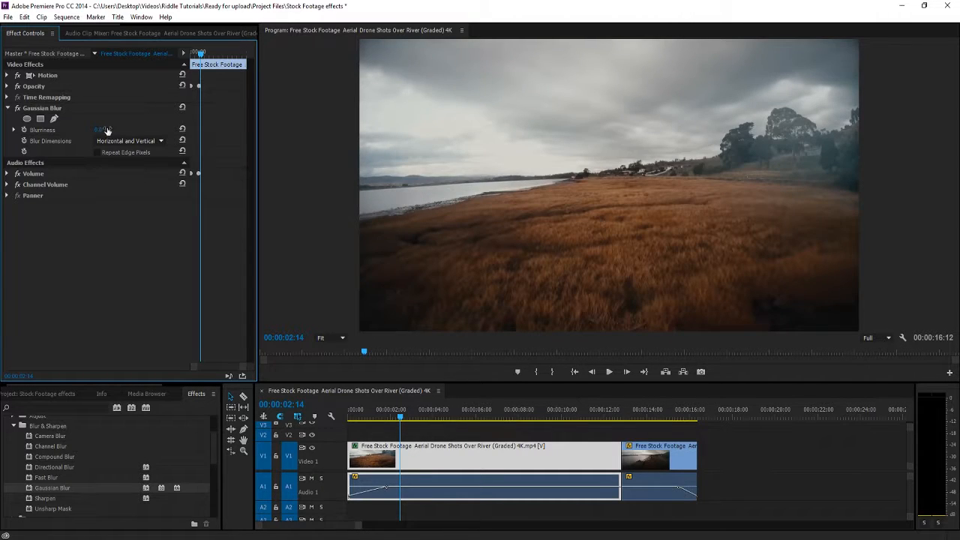